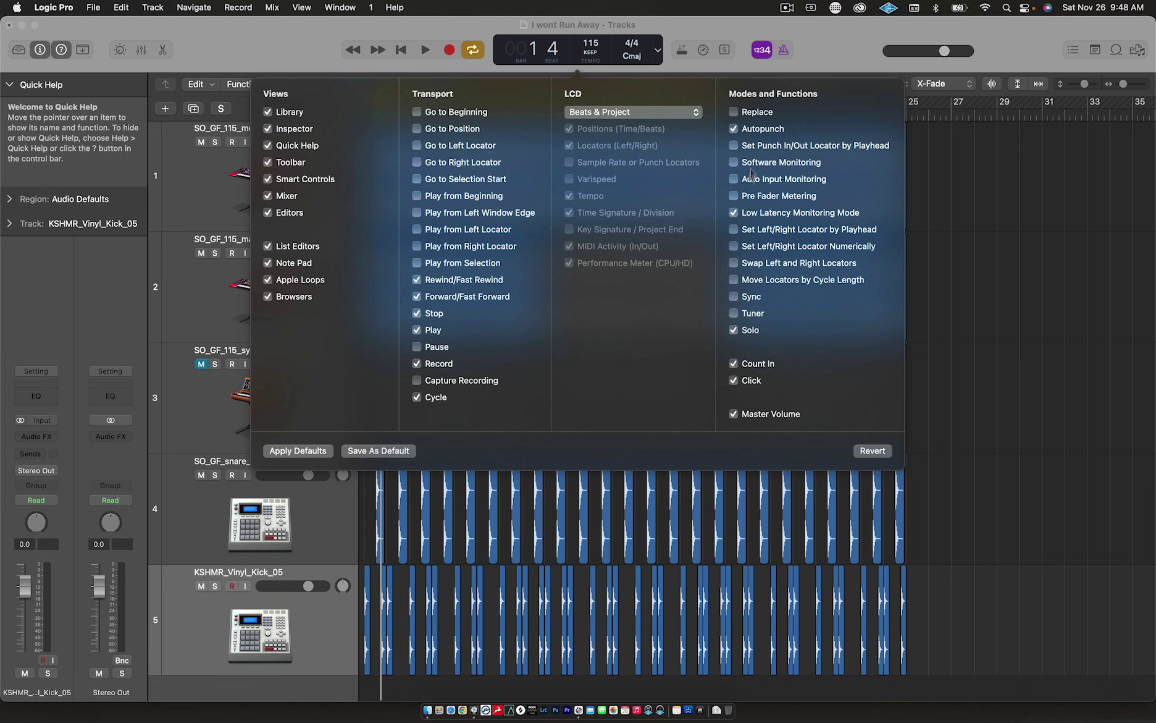
Step: Dismiss the Customize Control Bar and Display popover so the five-track arrangement is fully visible
{"action": "left_click", "coordinate": [841, 44]}
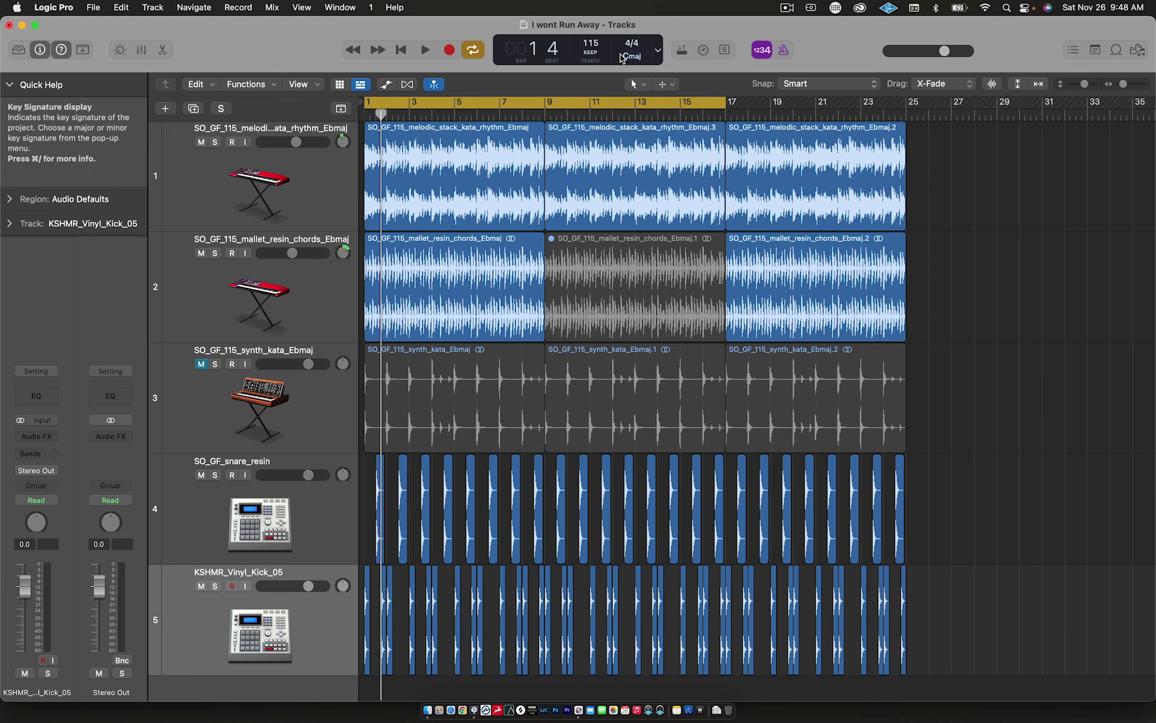
{"action": "left_click", "coordinate": [658, 52]}
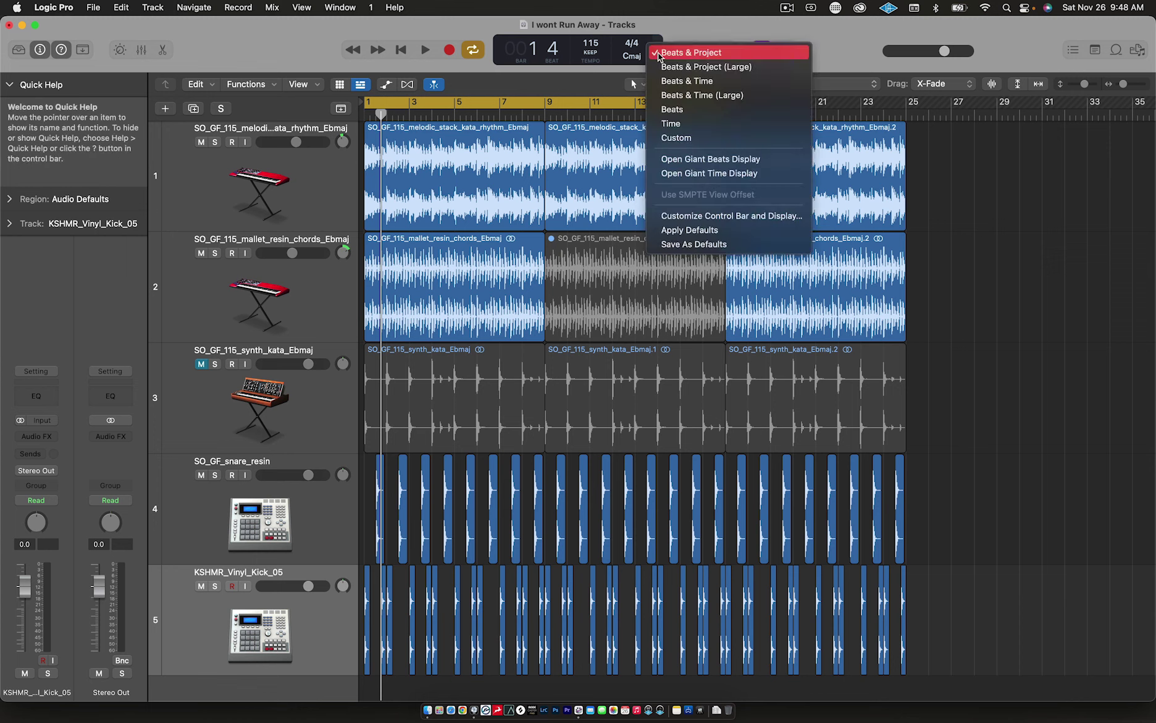
{"action": "left_click", "coordinate": [671, 140]}
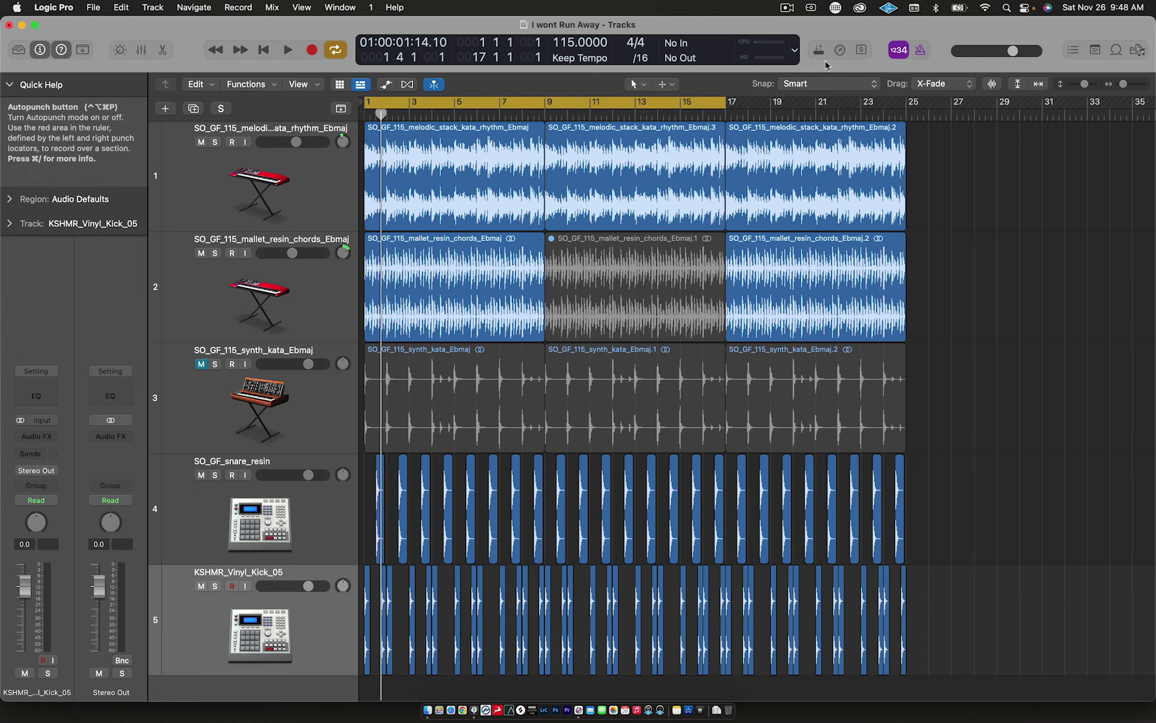
{"action": "left_click", "coordinate": [795, 50]}
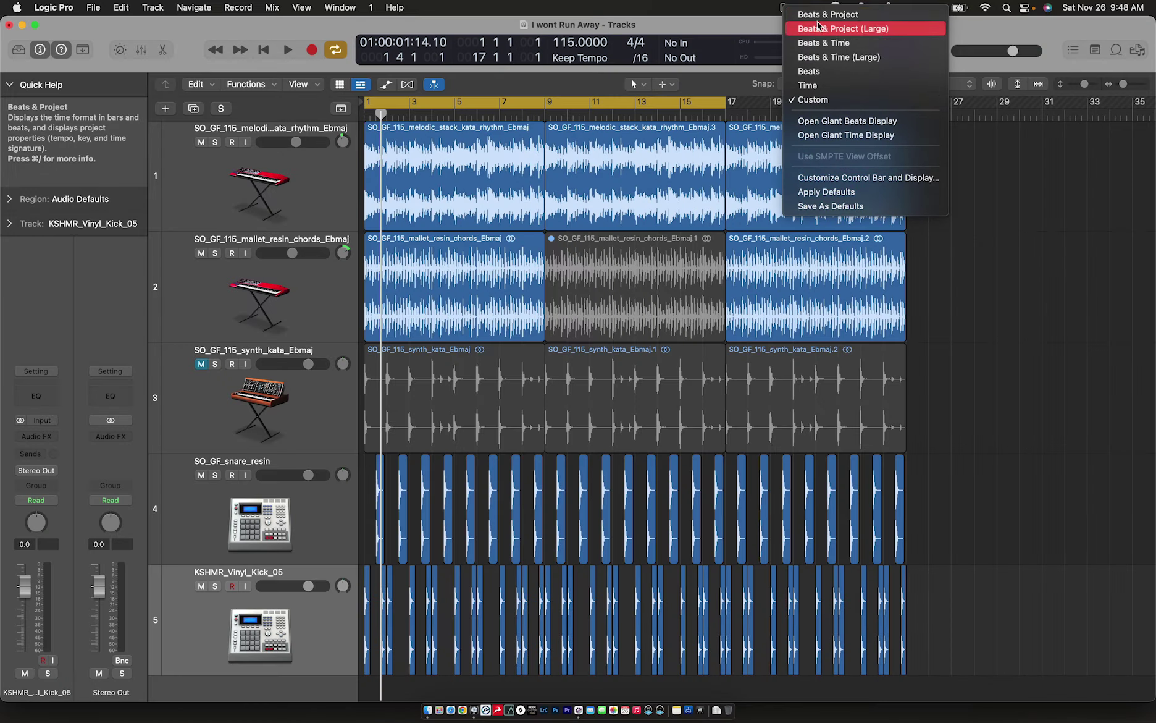
{"action": "left_click", "coordinate": [822, 12]}
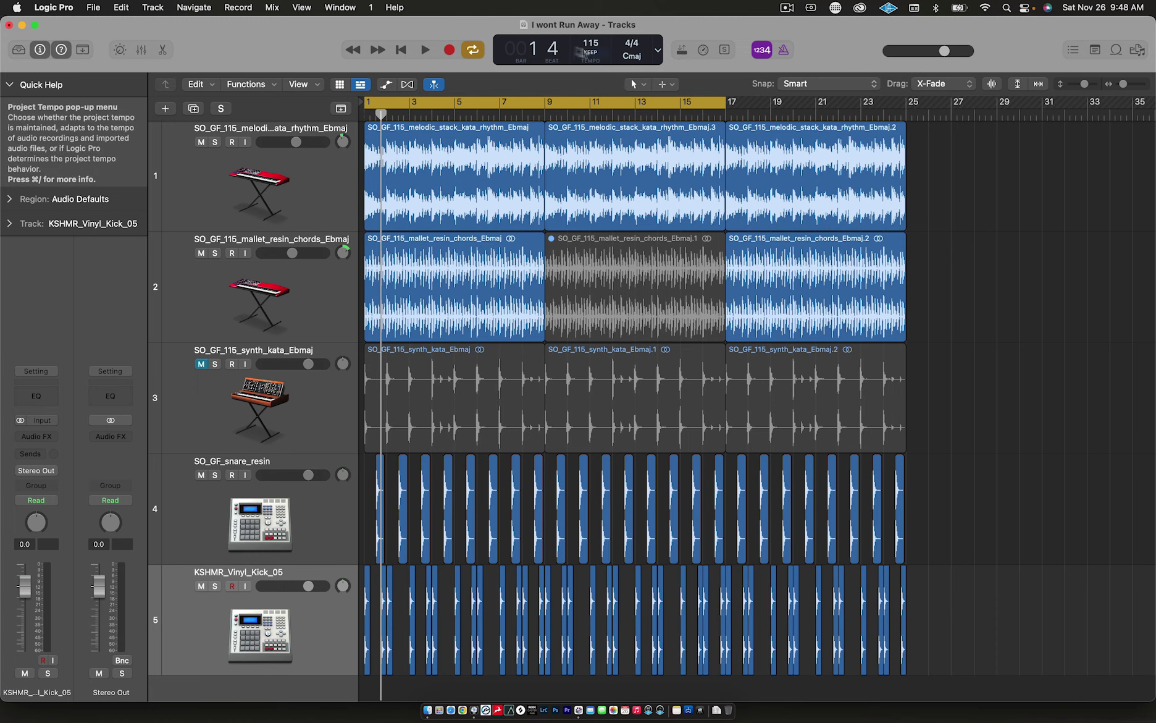
Step: In Customize Control Bar and Display, enable then disable Replace and Set Punch In/Out Locator
{"action": "right_click", "coordinate": [815, 50]}
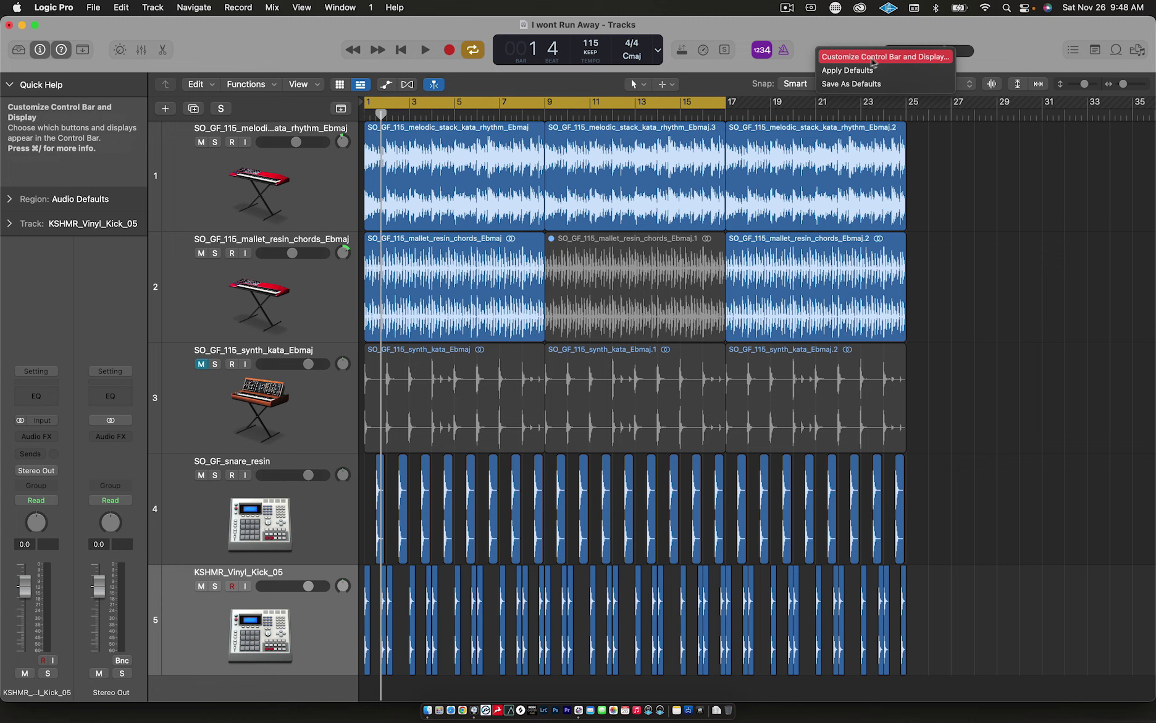
{"action": "left_click", "coordinate": [845, 59]}
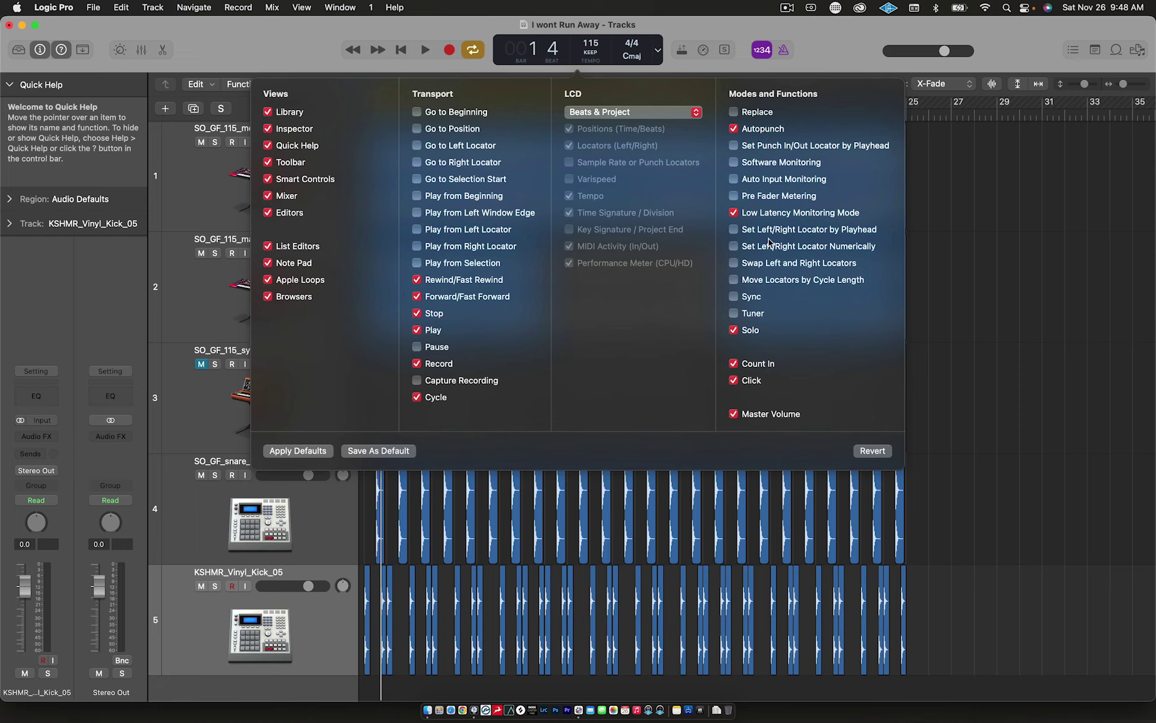
{"action": "left_click", "coordinate": [733, 112]}
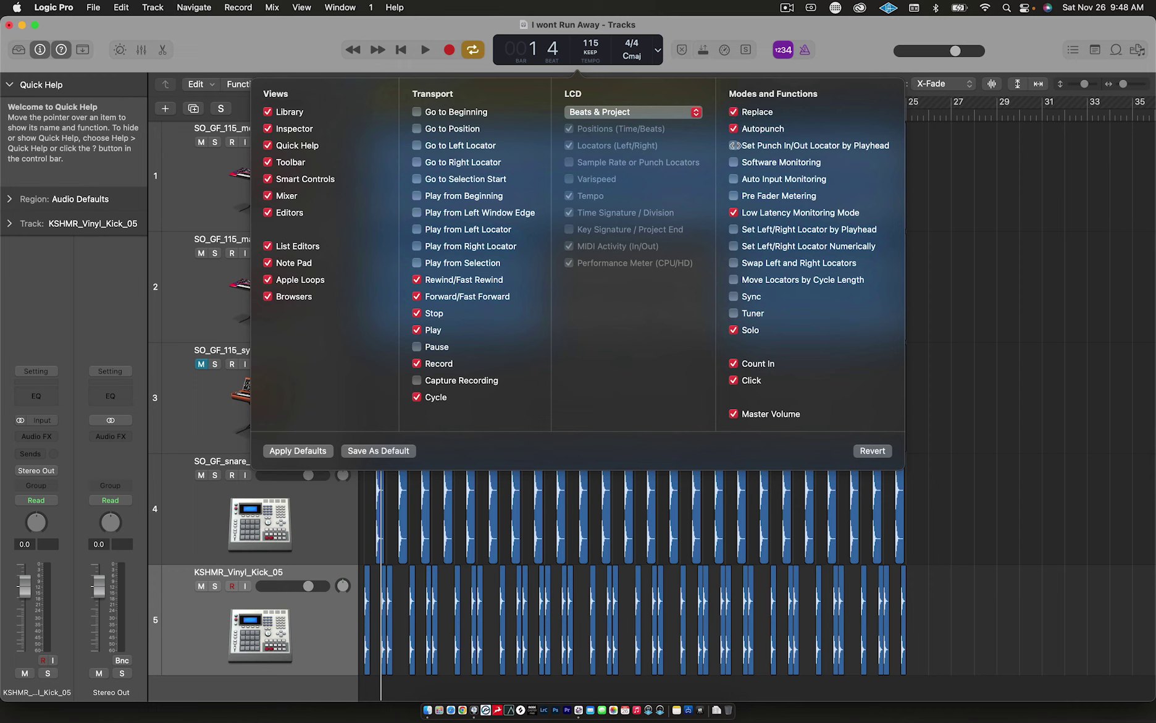
{"action": "left_click", "coordinate": [733, 145]}
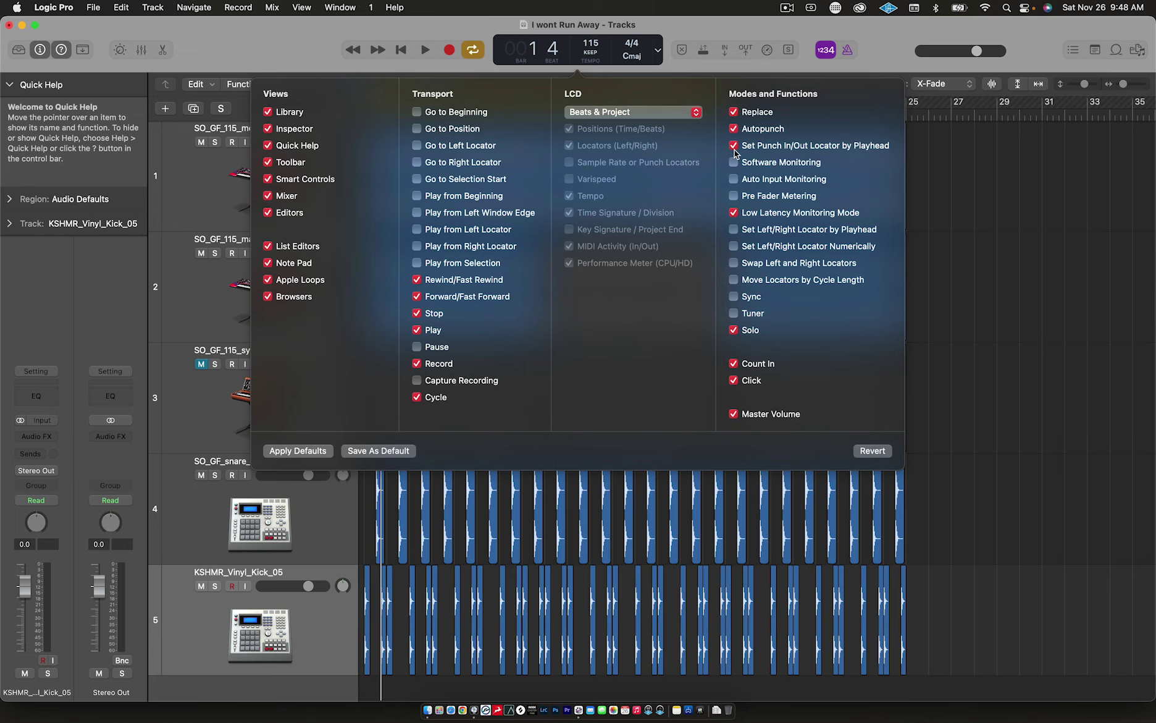
{"action": "left_click", "coordinate": [734, 146]}
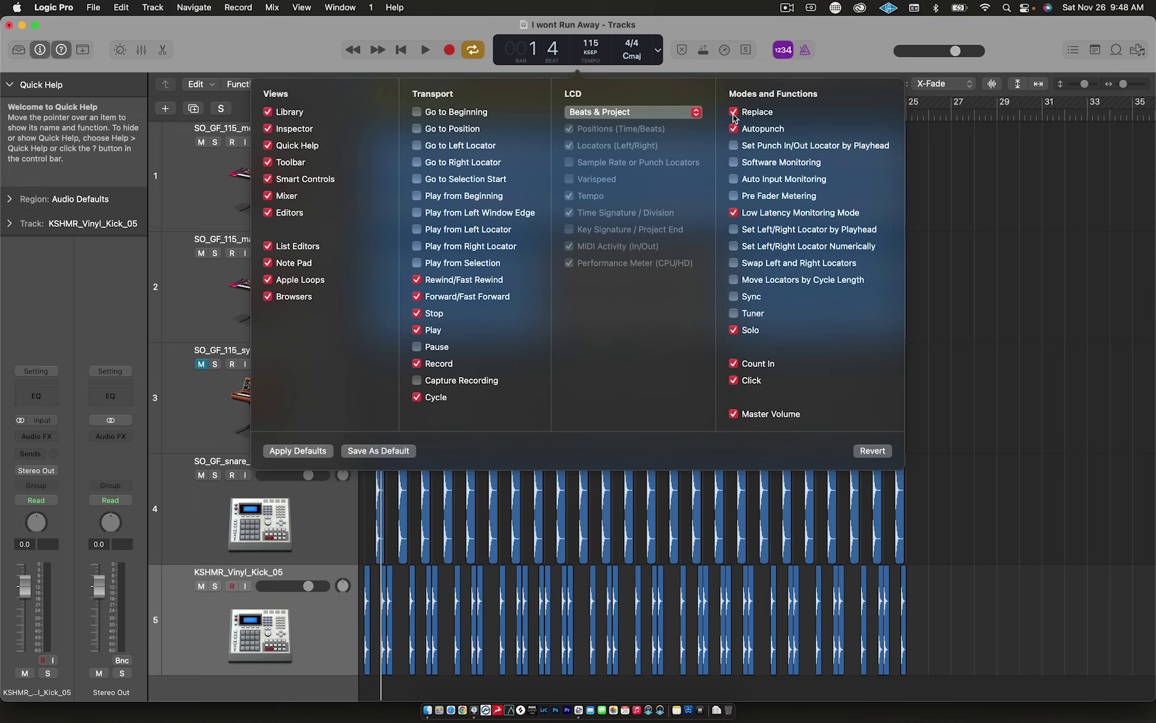
{"action": "left_click", "coordinate": [733, 112]}
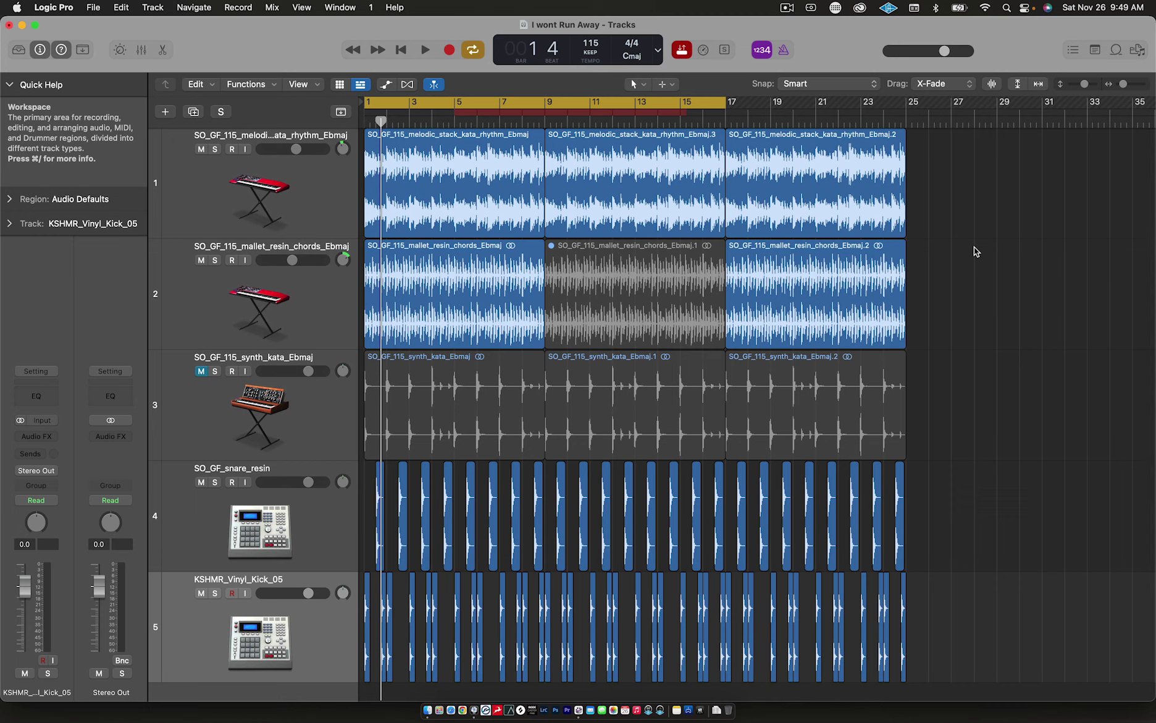
Step: Drag the punch locators to widen the range to bars 6–19, then turn Autopunch off
{"action": "mouse_move", "coordinate": [683, 55]}
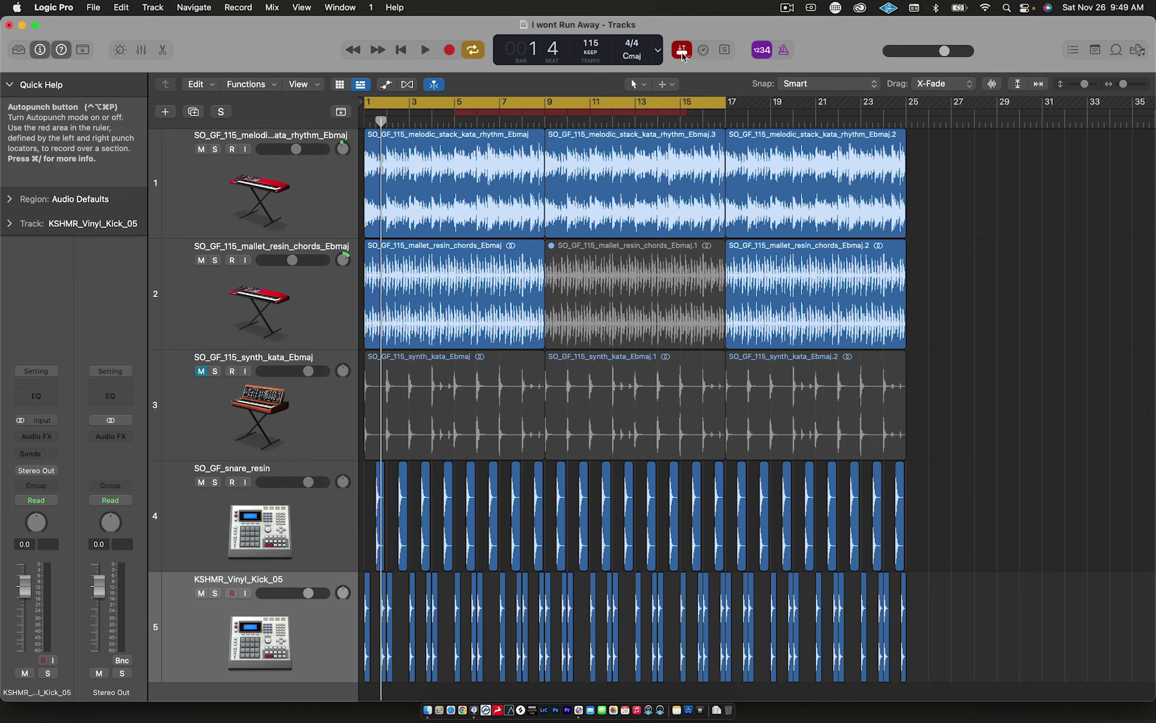
{"action": "mouse_move", "coordinate": [514, 114]}
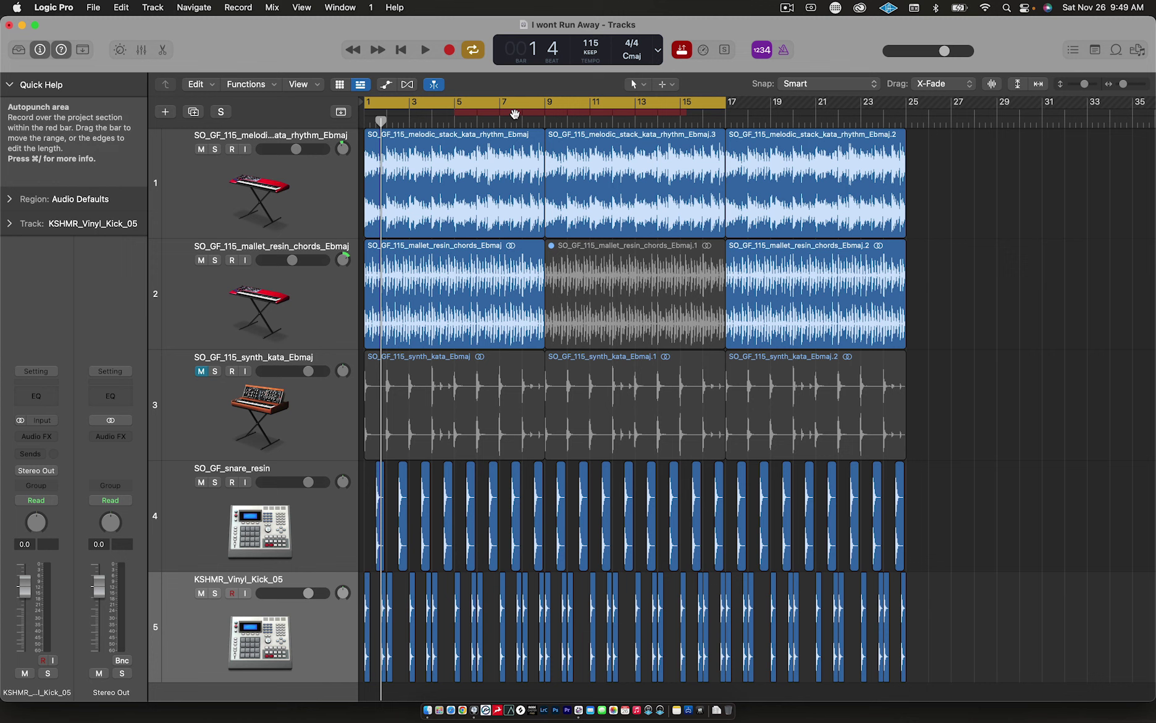
{"action": "mouse_move", "coordinate": [454, 113]}
{"action": "left_mouse_down"}
{"action": "mouse_move", "coordinate": [388, 117]}
{"action": "mouse_move", "coordinate": [609, 137]}
{"action": "mouse_move", "coordinate": [476, 120]}
{"action": "left_mouse_up"}
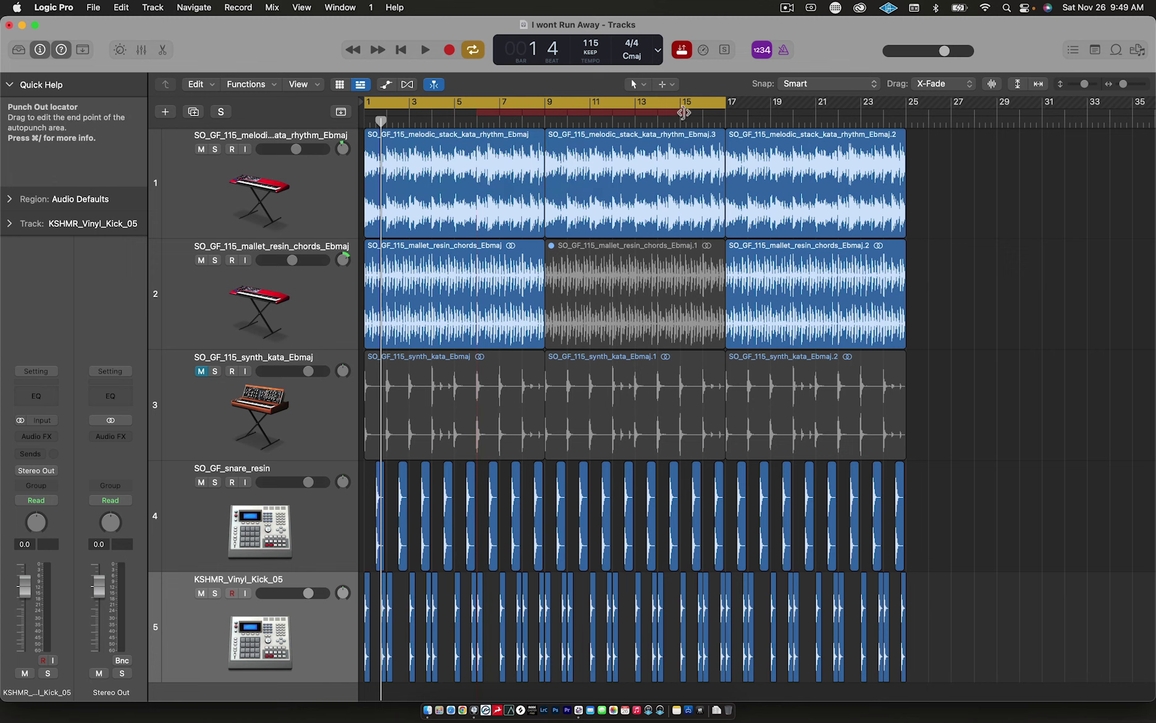
{"action": "left_click_drag", "start_coordinate": [687, 113], "coordinate": [737, 113]}
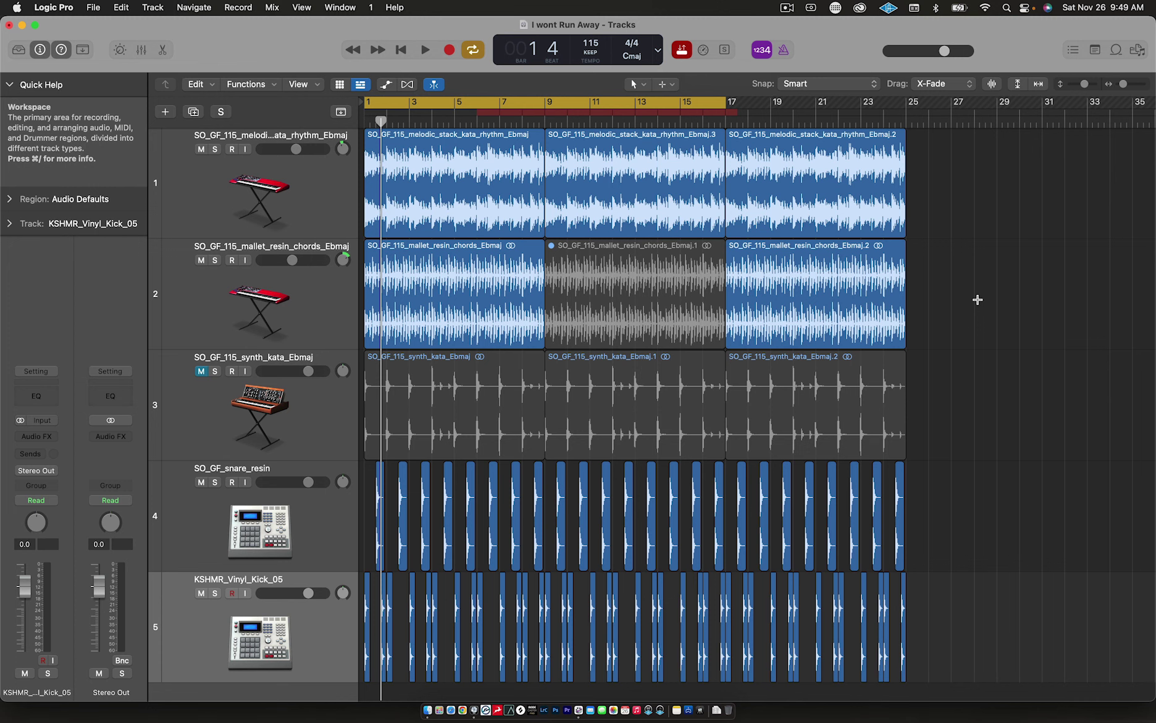
{"action": "key", "text": "alt+p"}
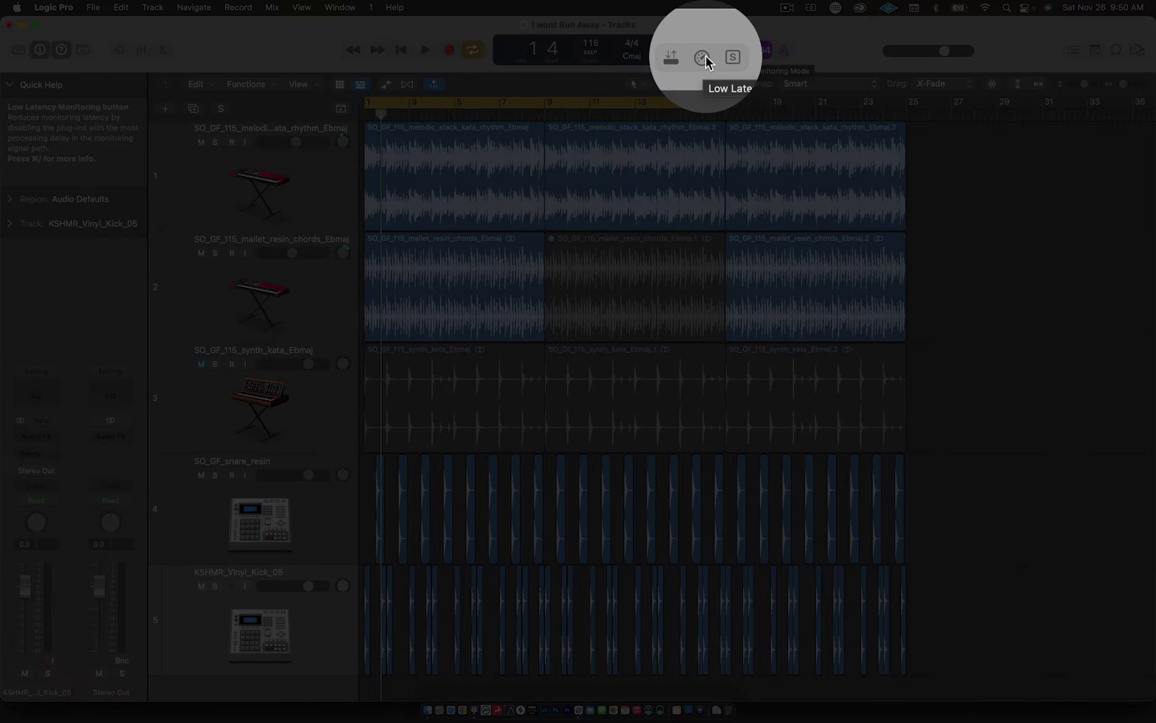
{"action": "left_click", "coordinate": [706, 52]}
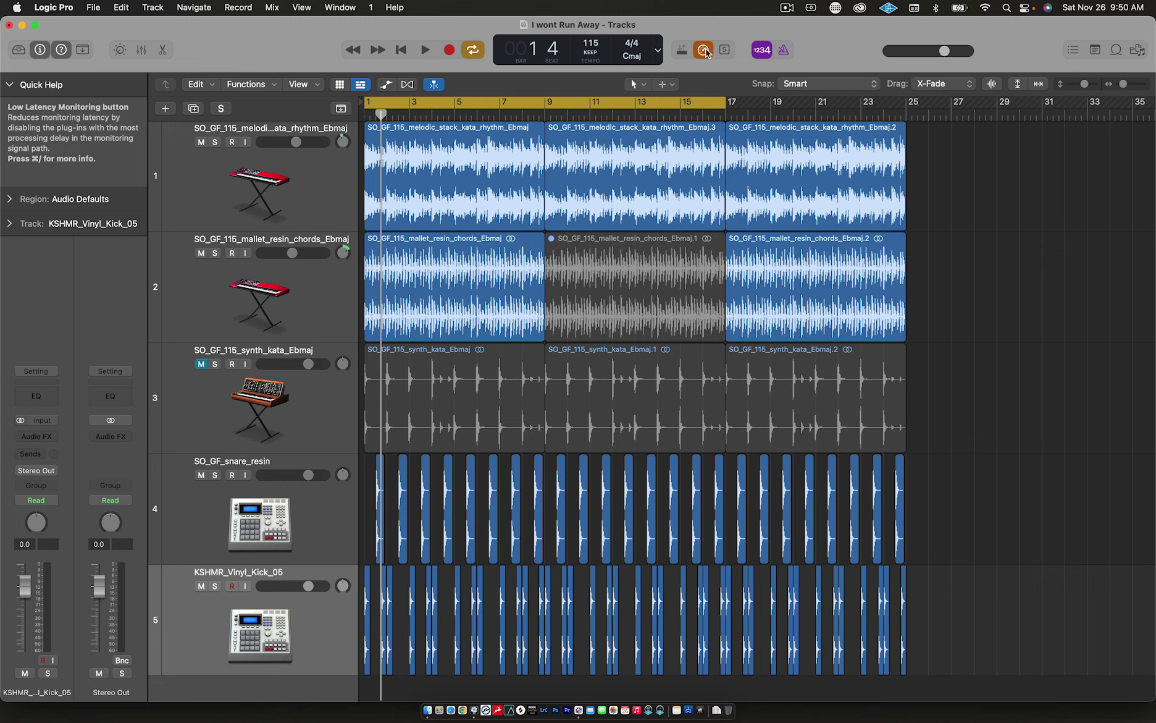
{"action": "left_click", "coordinate": [704, 50]}
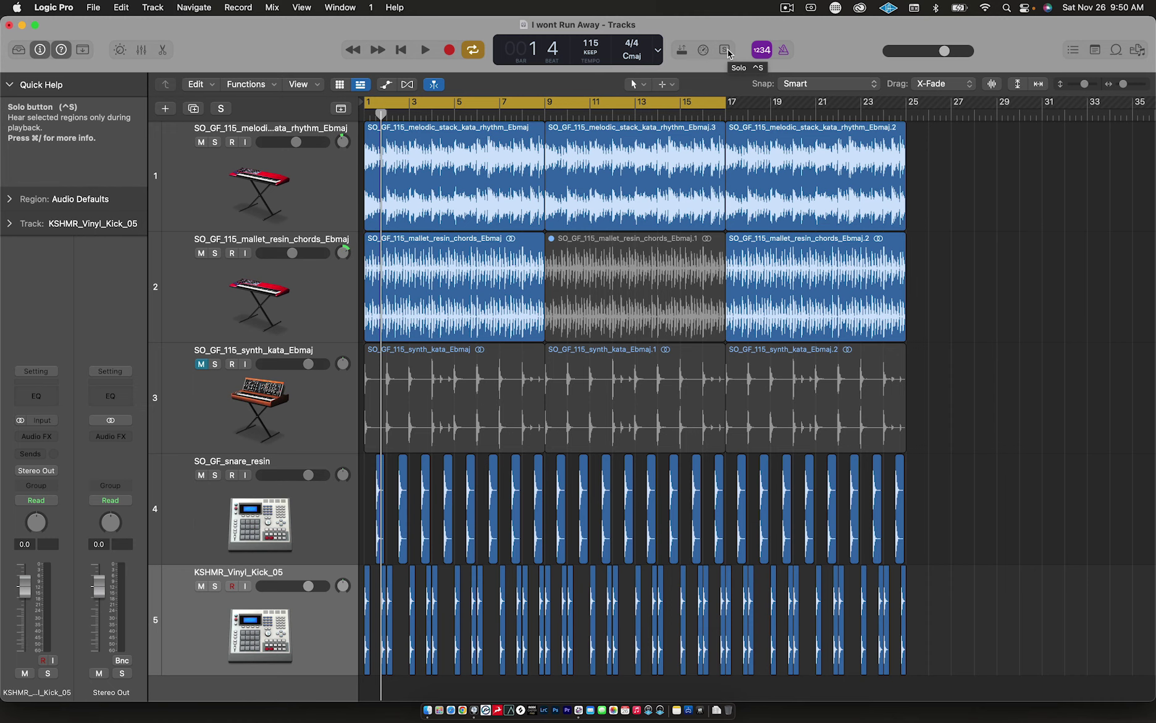
Step: Solo track 1, then turn its solo back off
{"action": "scroll", "coordinate": [946, 240], "scroll_direction": "up", "scroll_amount": 2}
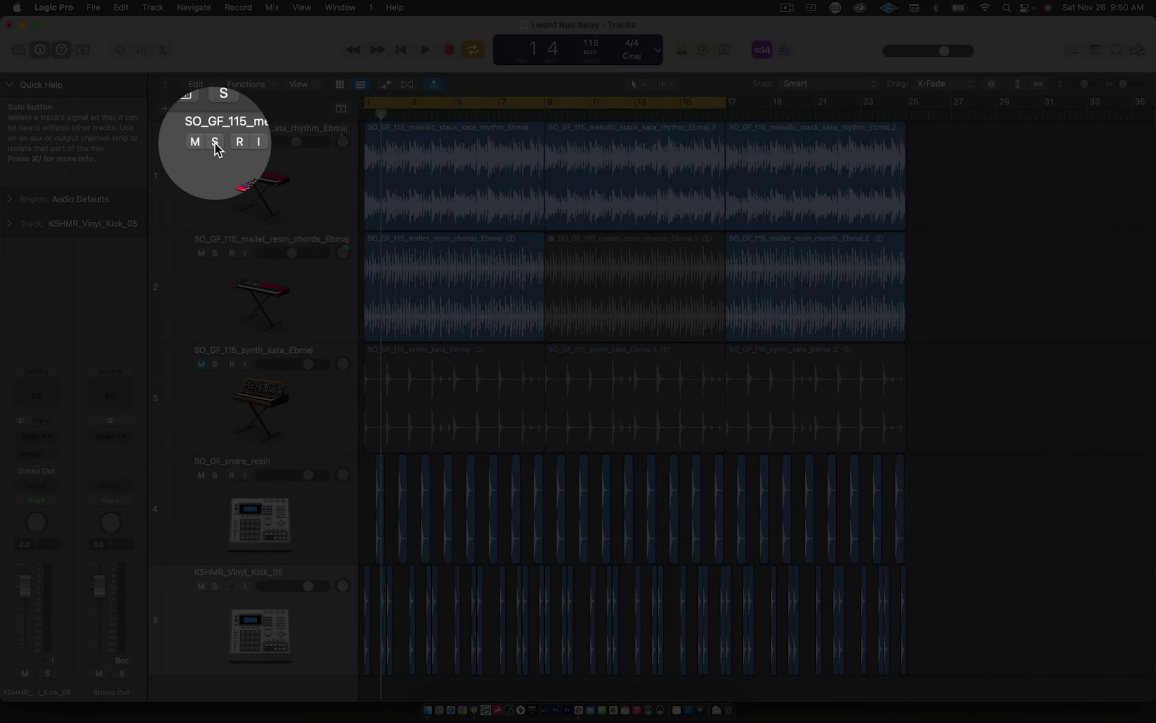
{"action": "left_click", "coordinate": [214, 141]}
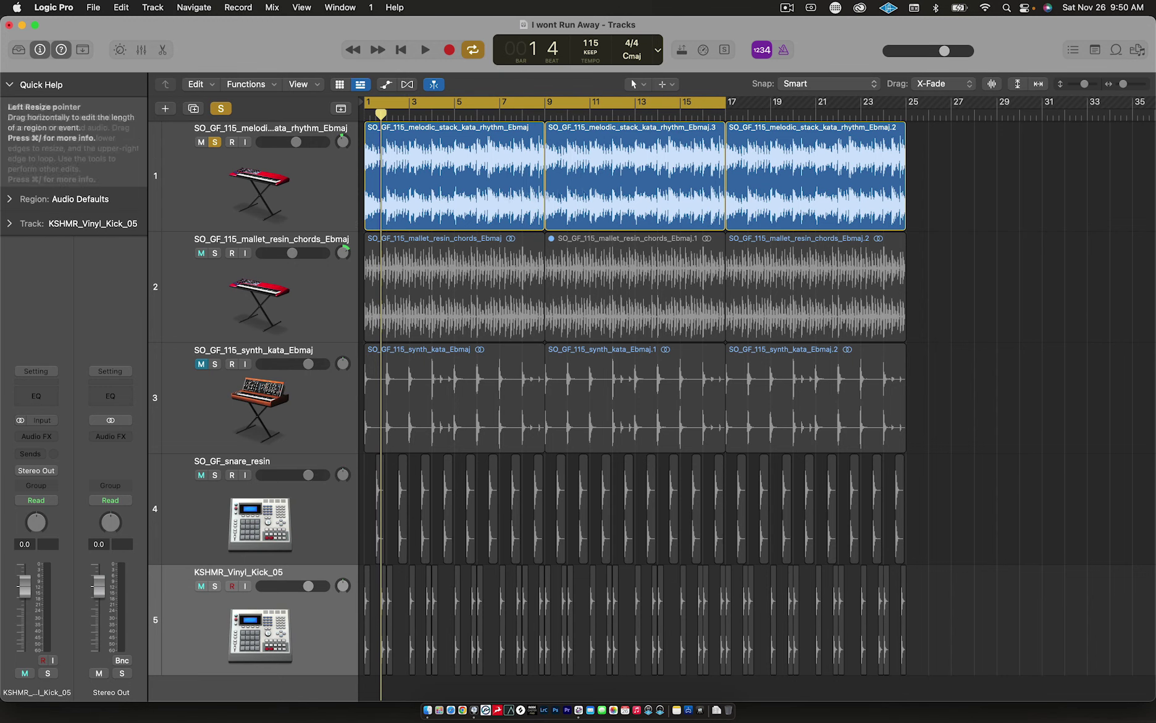
{"action": "left_click", "coordinate": [213, 142]}
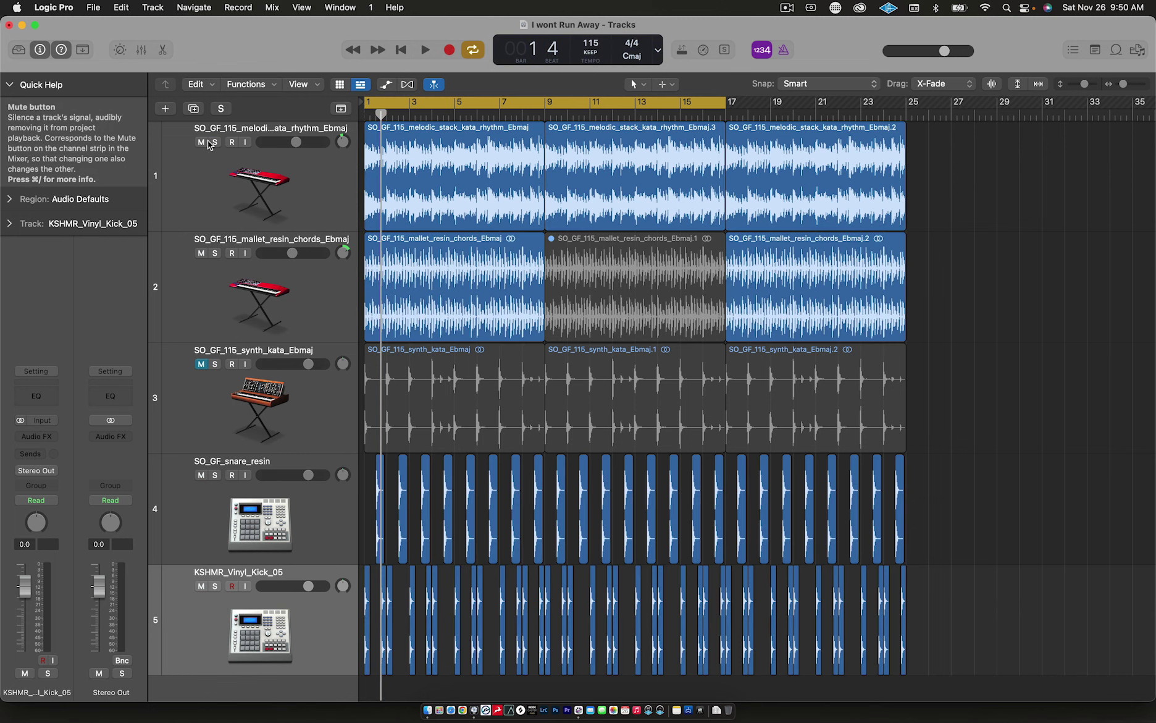
Step: Solo the middle melodic stack region, then the last mallet chords region, turning solo off after each
{"action": "left_click", "coordinate": [636, 189]}
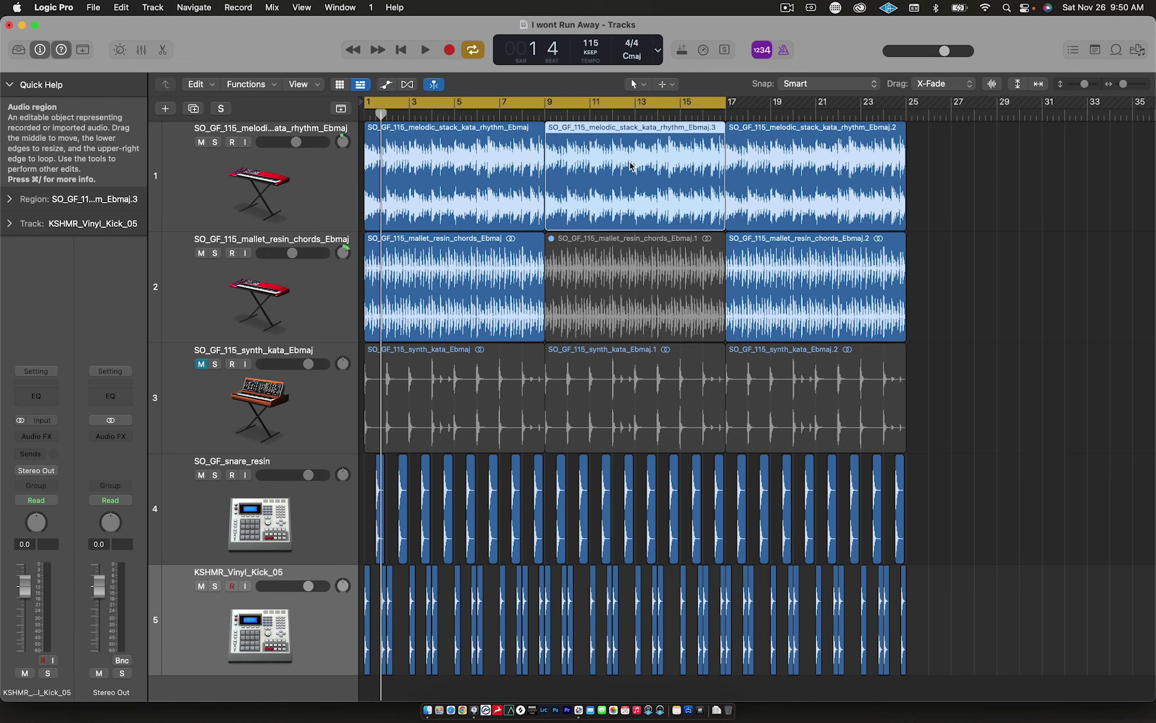
{"action": "key", "text": "ctrl+s"}
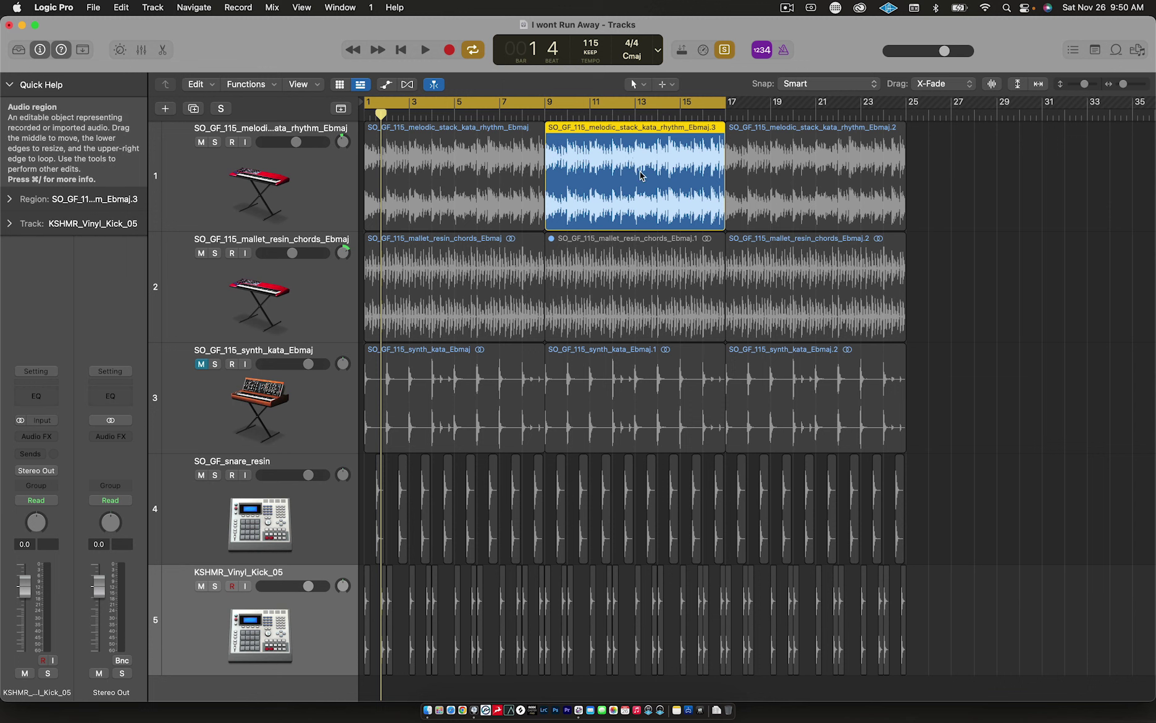
{"action": "key", "text": "ctrl+s"}
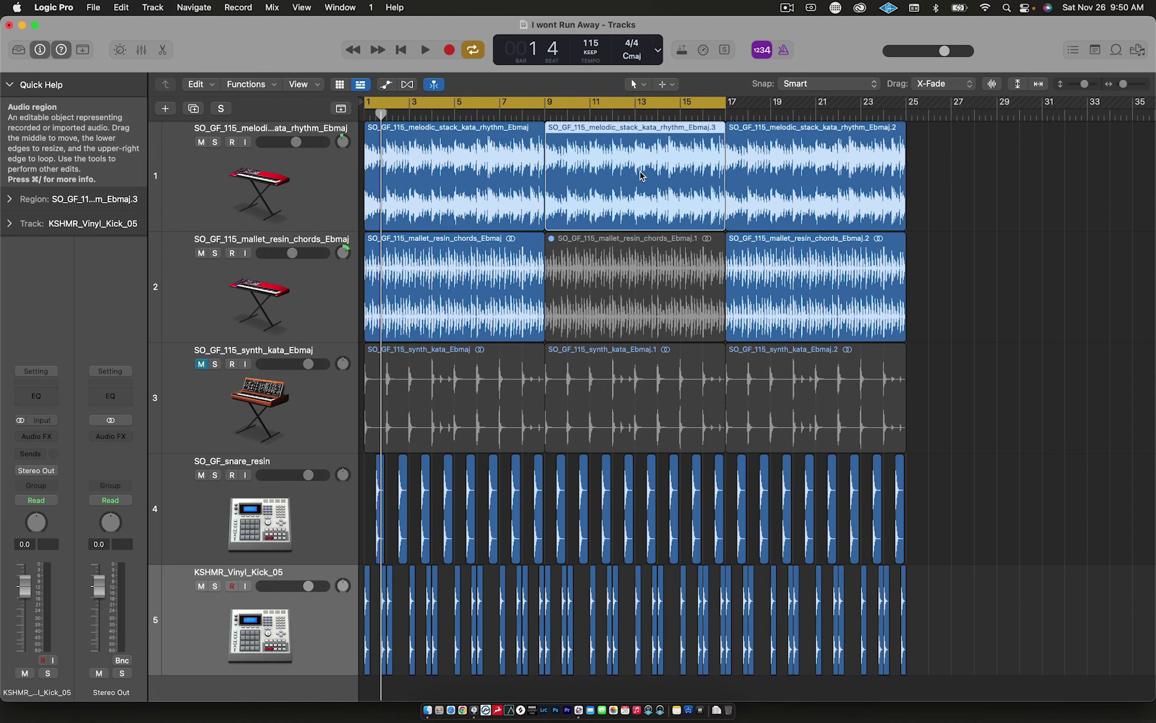
{"action": "left_click", "coordinate": [806, 272]}
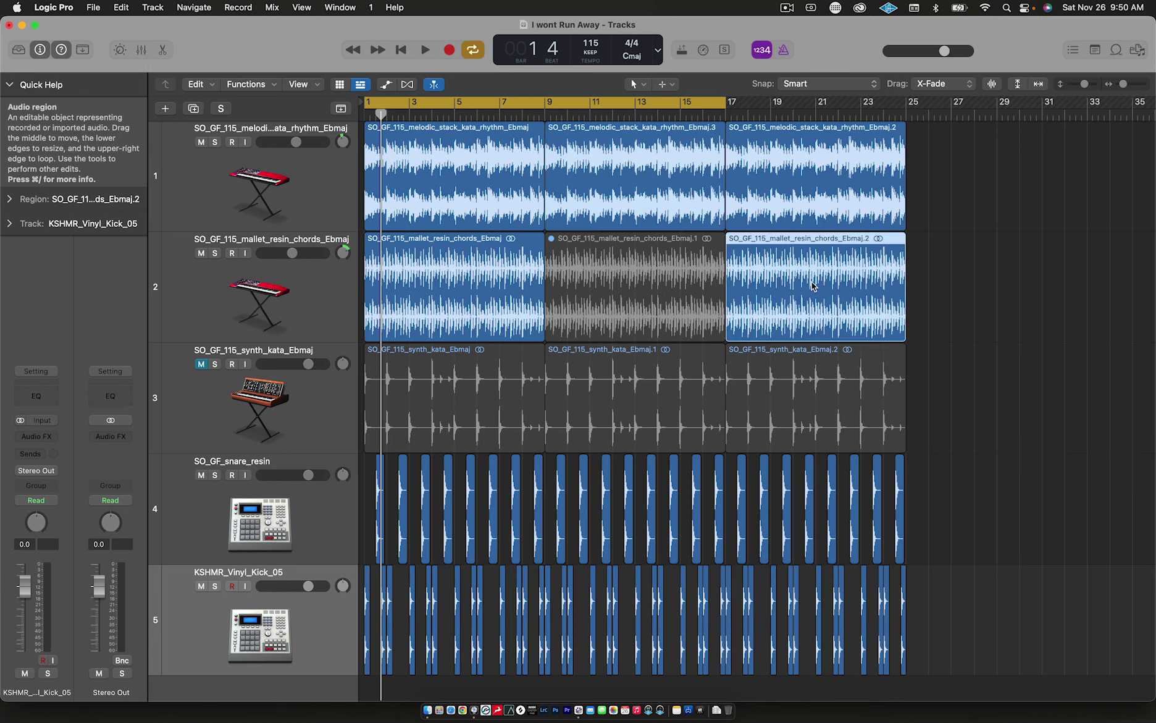
{"action": "left_click", "coordinate": [726, 50]}
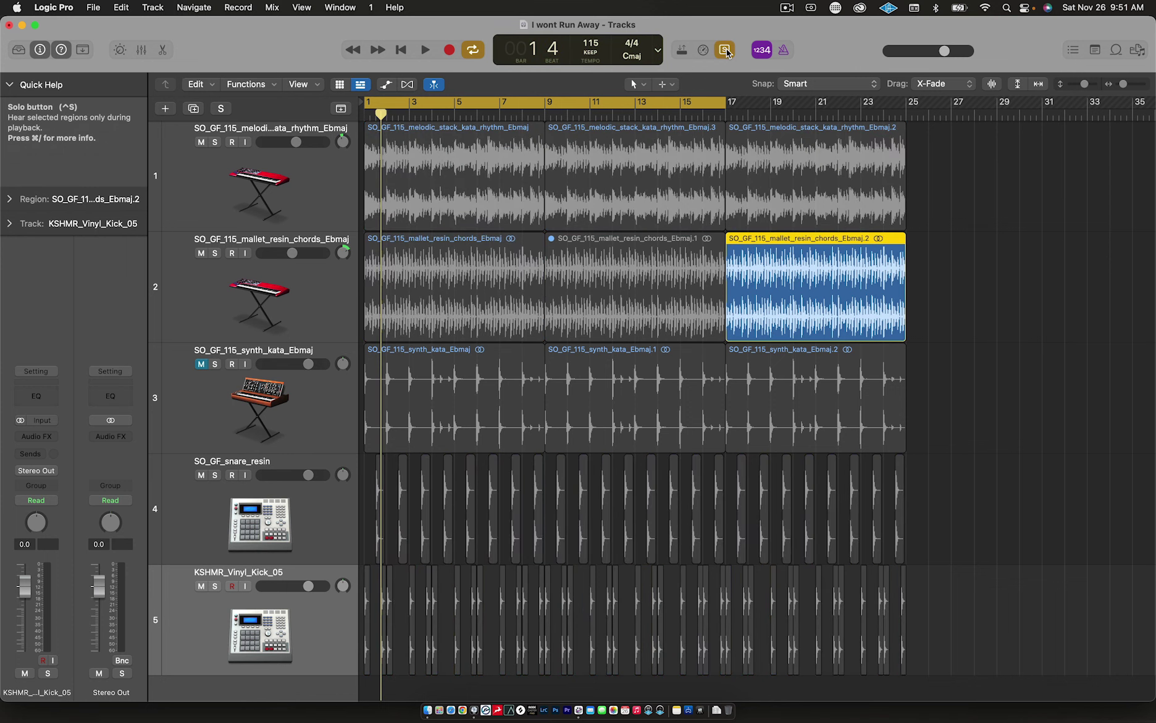
{"action": "left_click", "coordinate": [726, 50]}
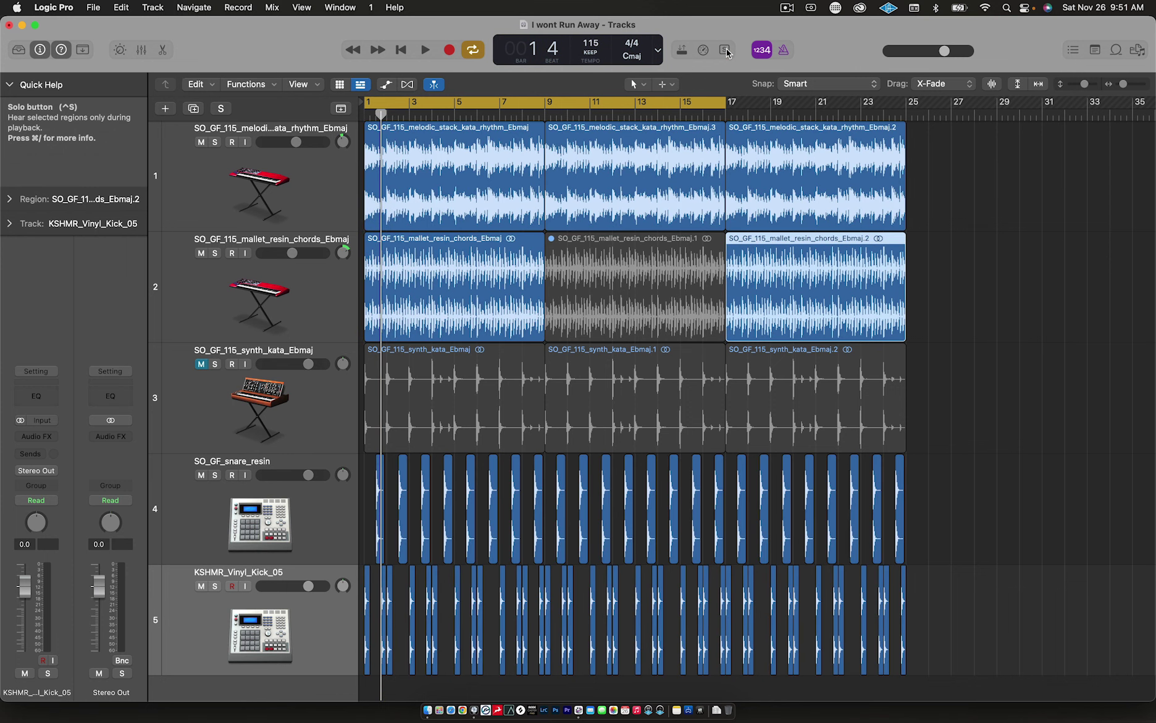
{"action": "left_click", "coordinate": [472, 269]}
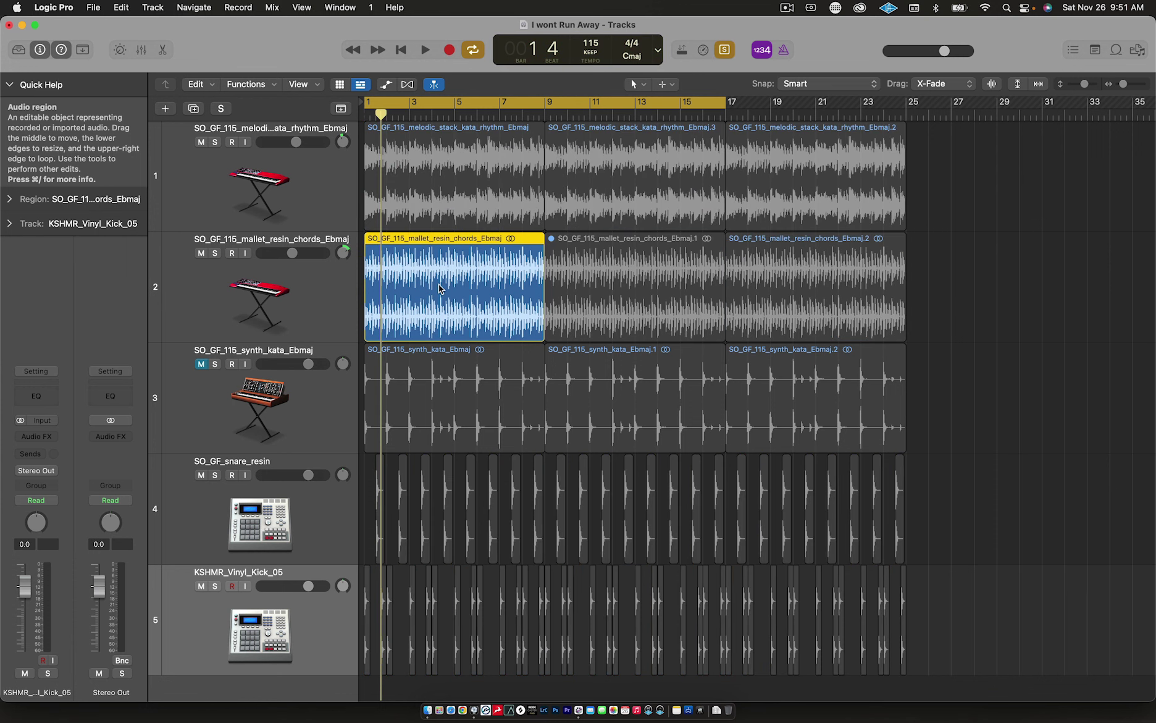
{"action": "key", "text": "super+a"}
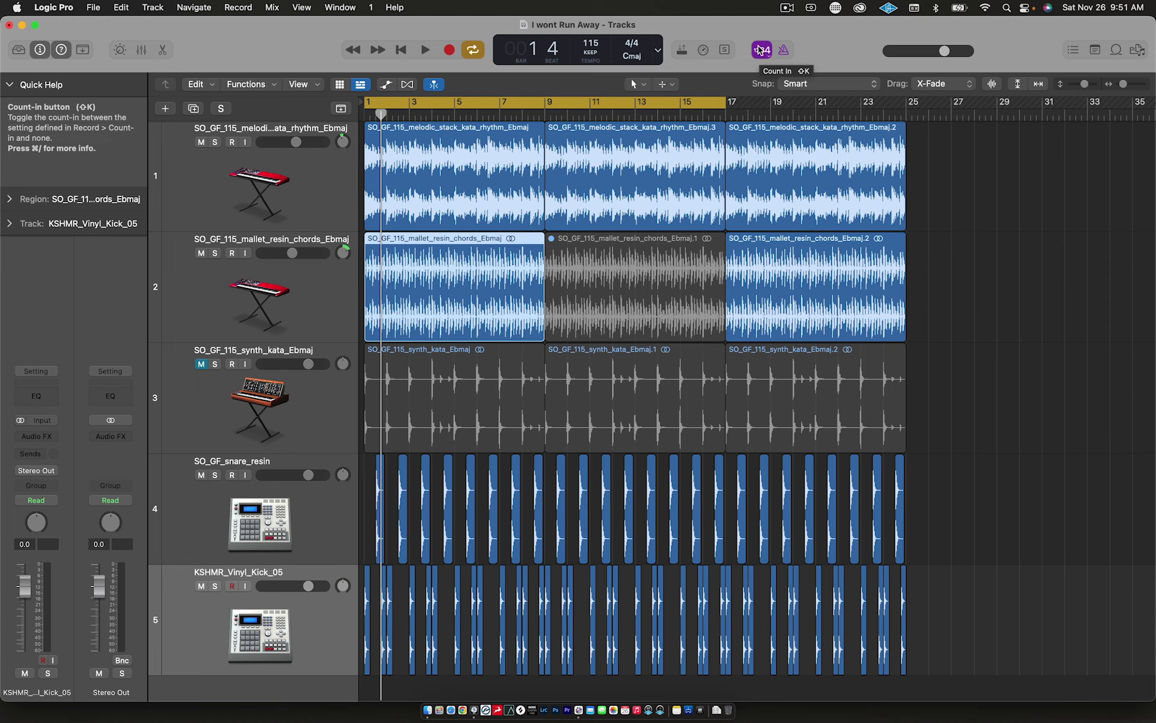
{"action": "left_click", "coordinate": [761, 50]}
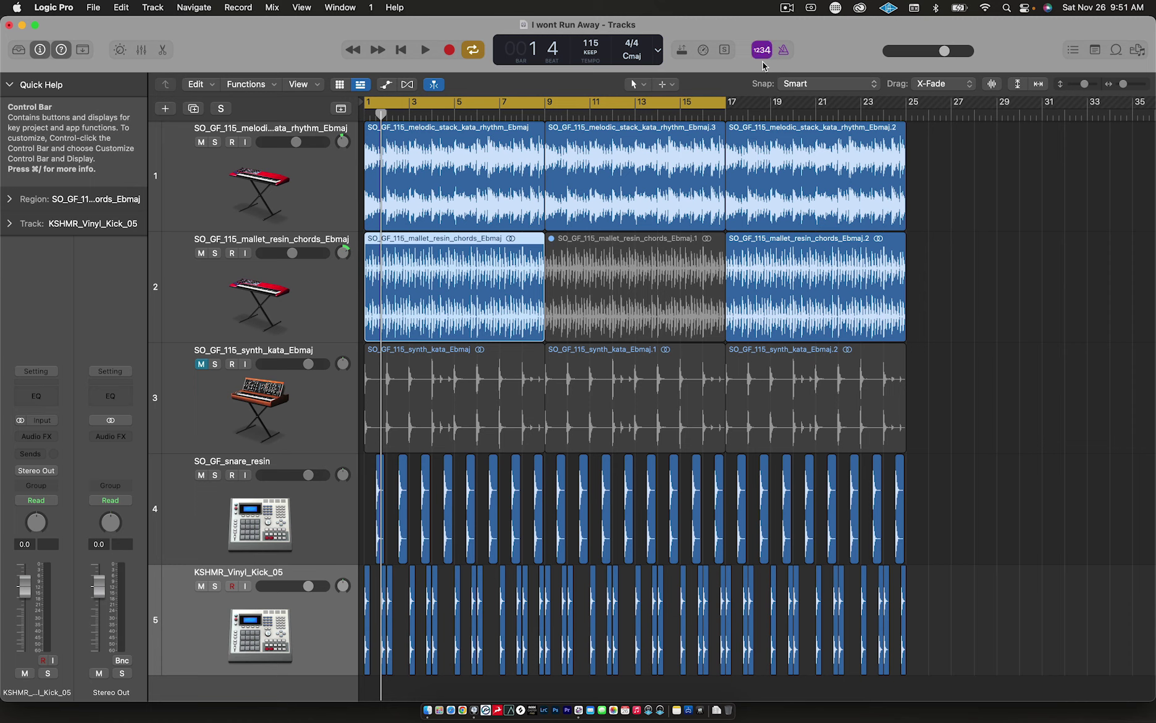
{"action": "left_click", "coordinate": [762, 56]}
{"action": "left_click", "coordinate": [762, 56]}
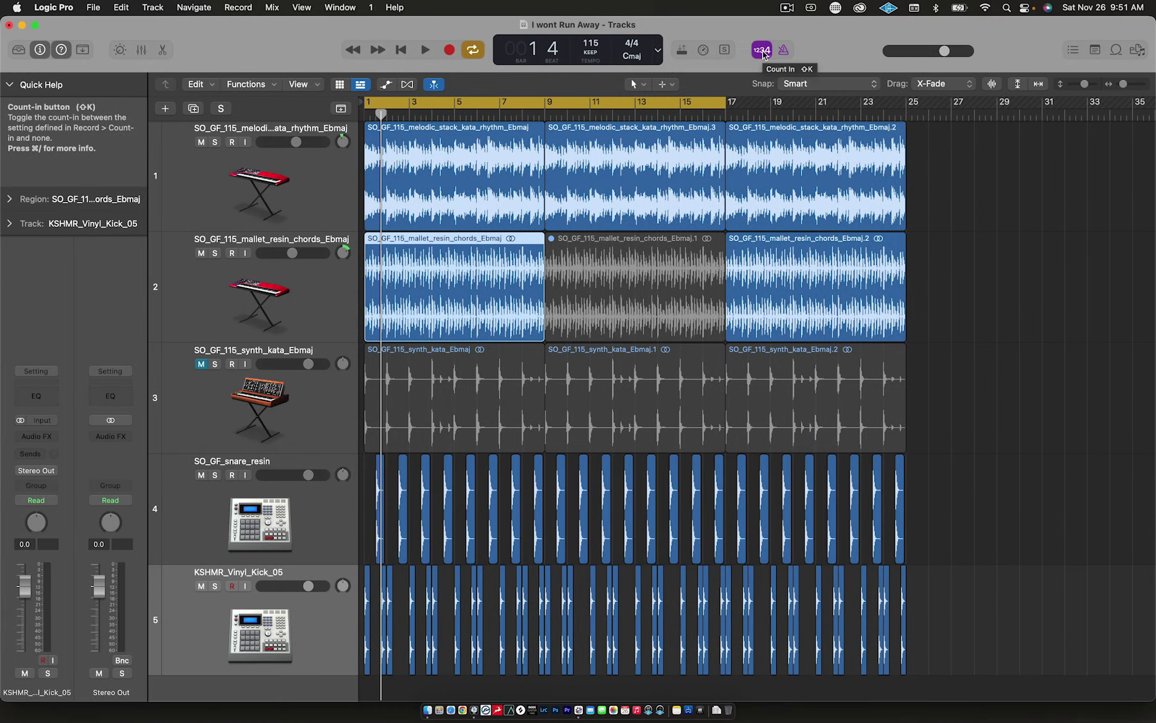
{"action": "right_click", "coordinate": [763, 54]}
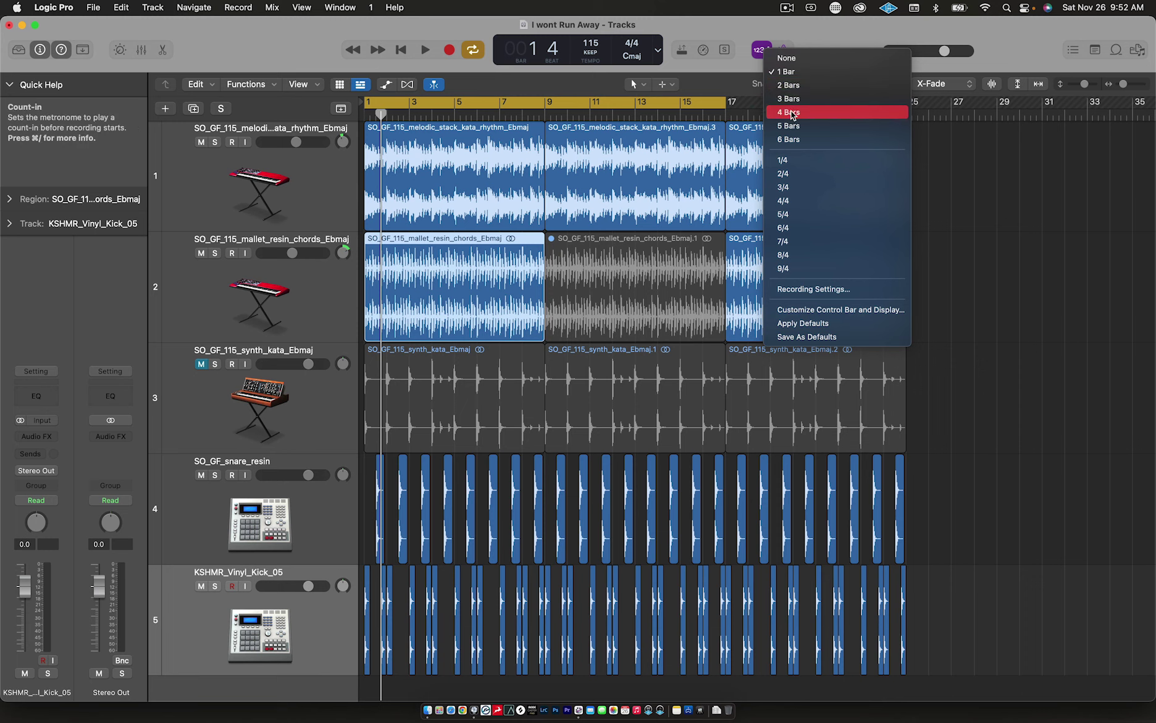
{"action": "left_click", "coordinate": [797, 73]}
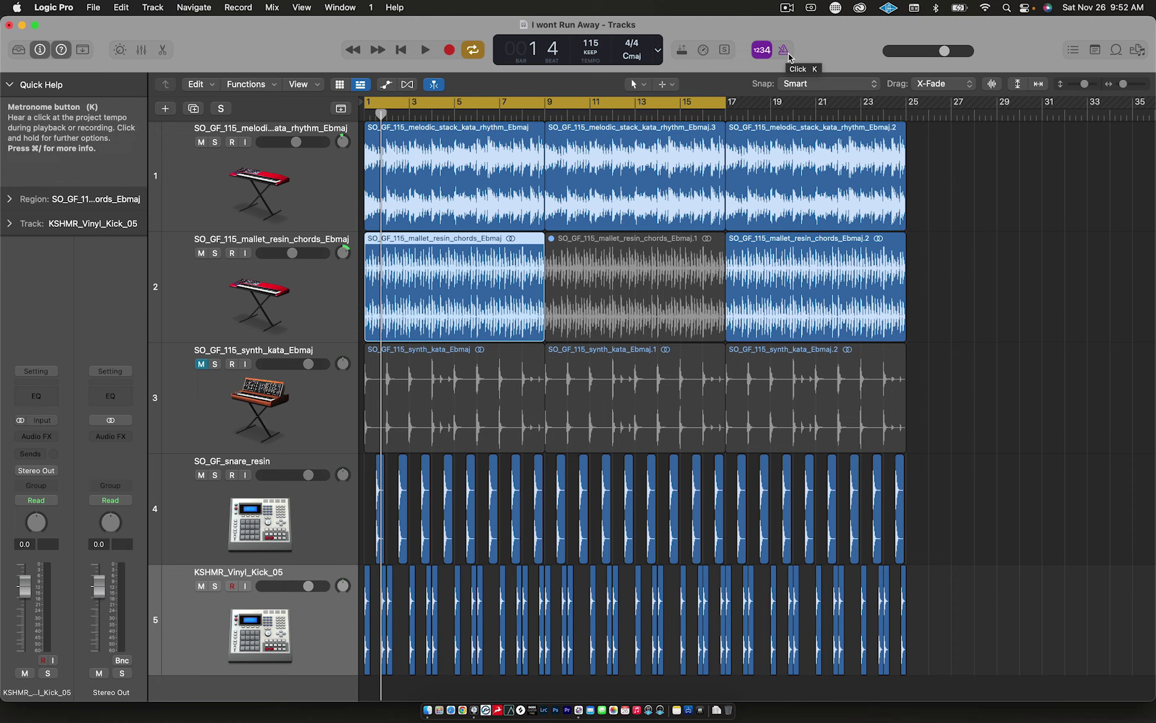
Step: Toggle the control-bar metronome click several times, leave it on, and clear the region selection
{"action": "left_click", "coordinate": [784, 51]}
{"action": "left_click", "coordinate": [784, 51]}
{"action": "left_click", "coordinate": [784, 50]}
{"action": "left_click", "coordinate": [784, 50]}
{"action": "left_click", "coordinate": [786, 52]}
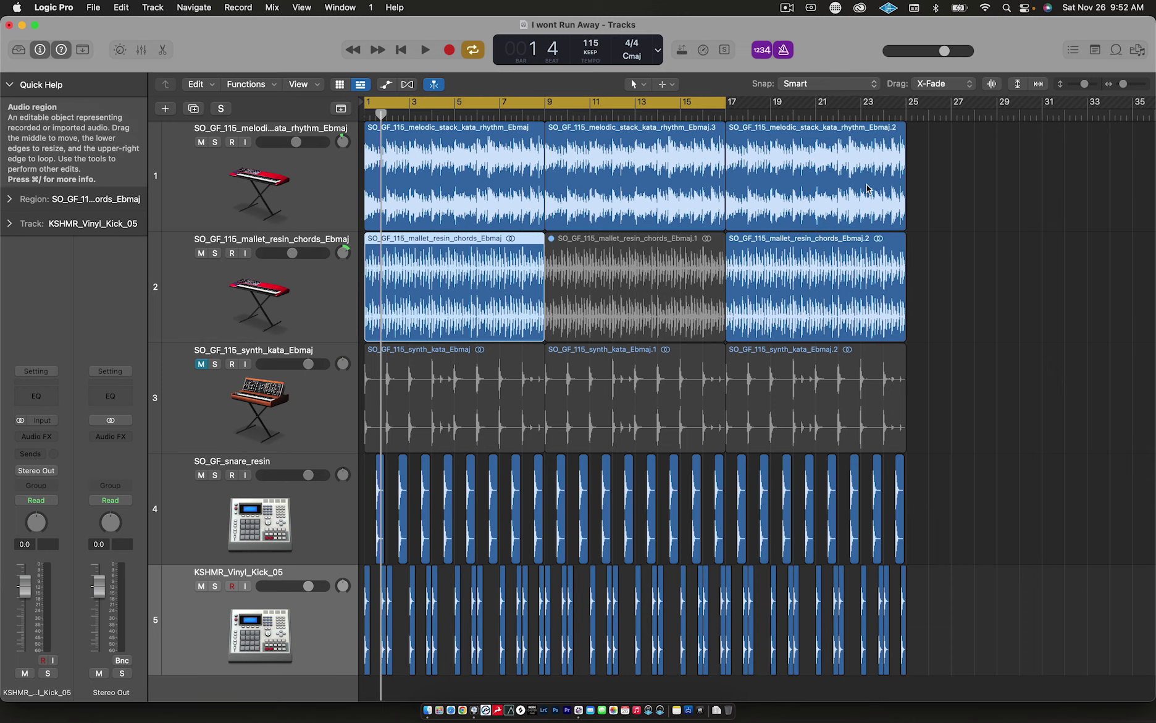
{"action": "left_click", "coordinate": [961, 185]}
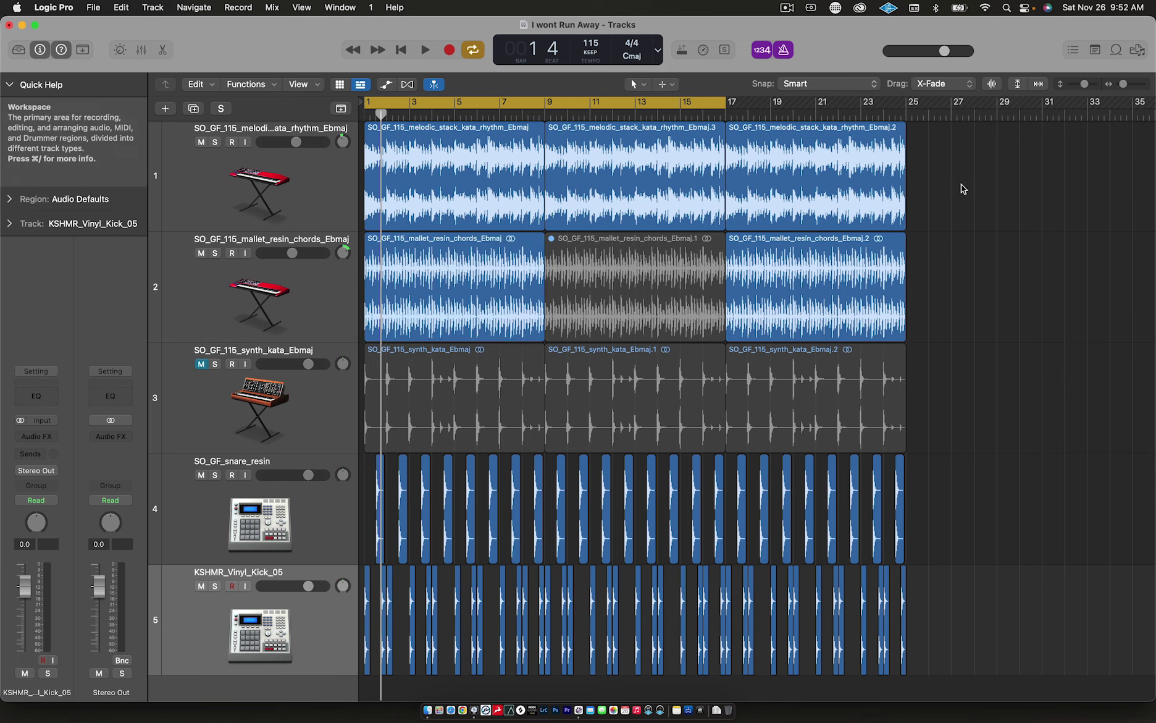
{"action": "right_click", "coordinate": [814, 52]}
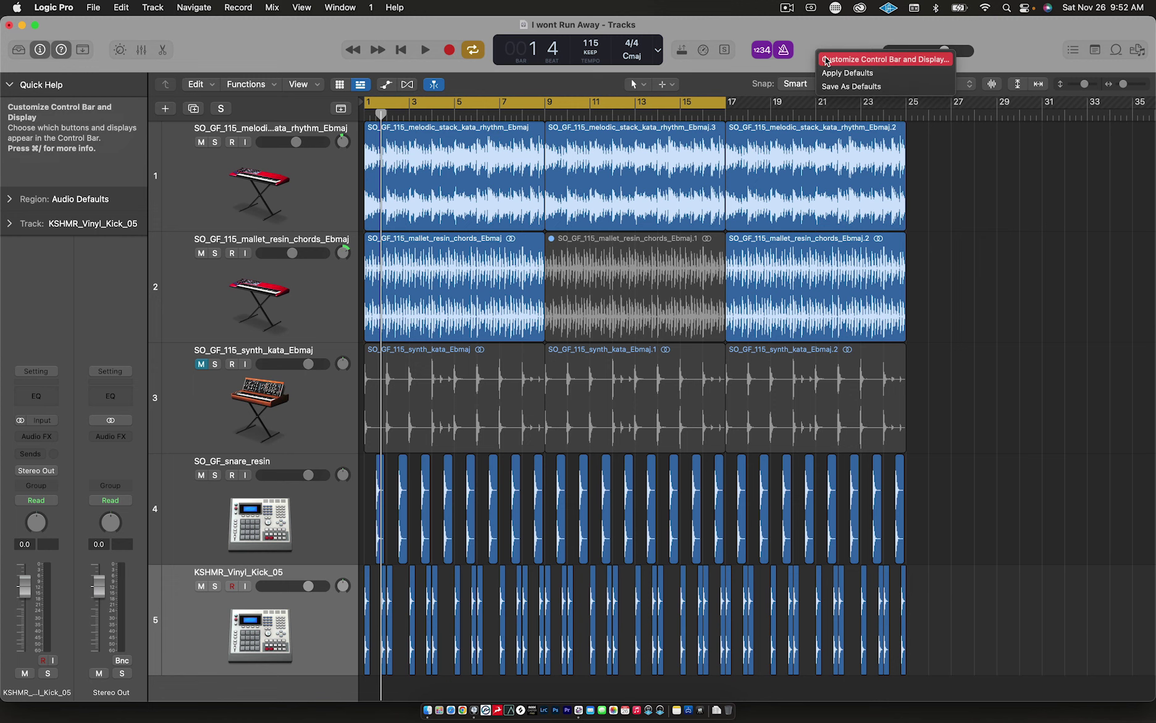
{"action": "left_click", "coordinate": [825, 56]}
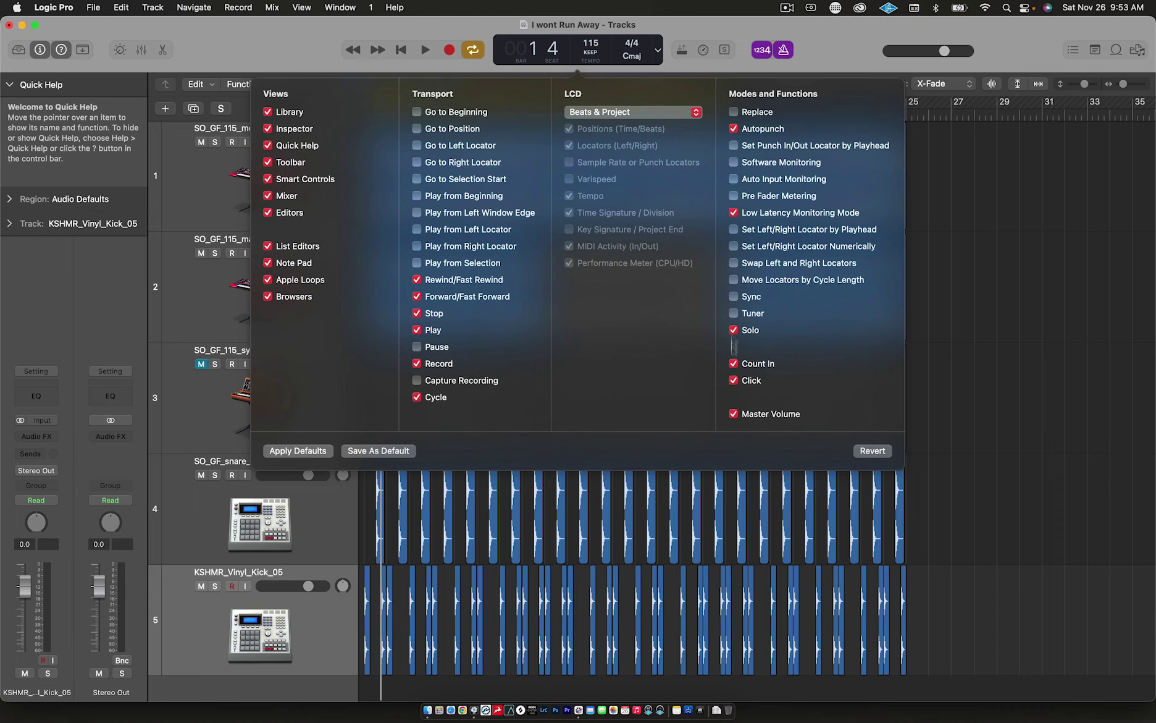
{"action": "left_click", "coordinate": [807, 50]}
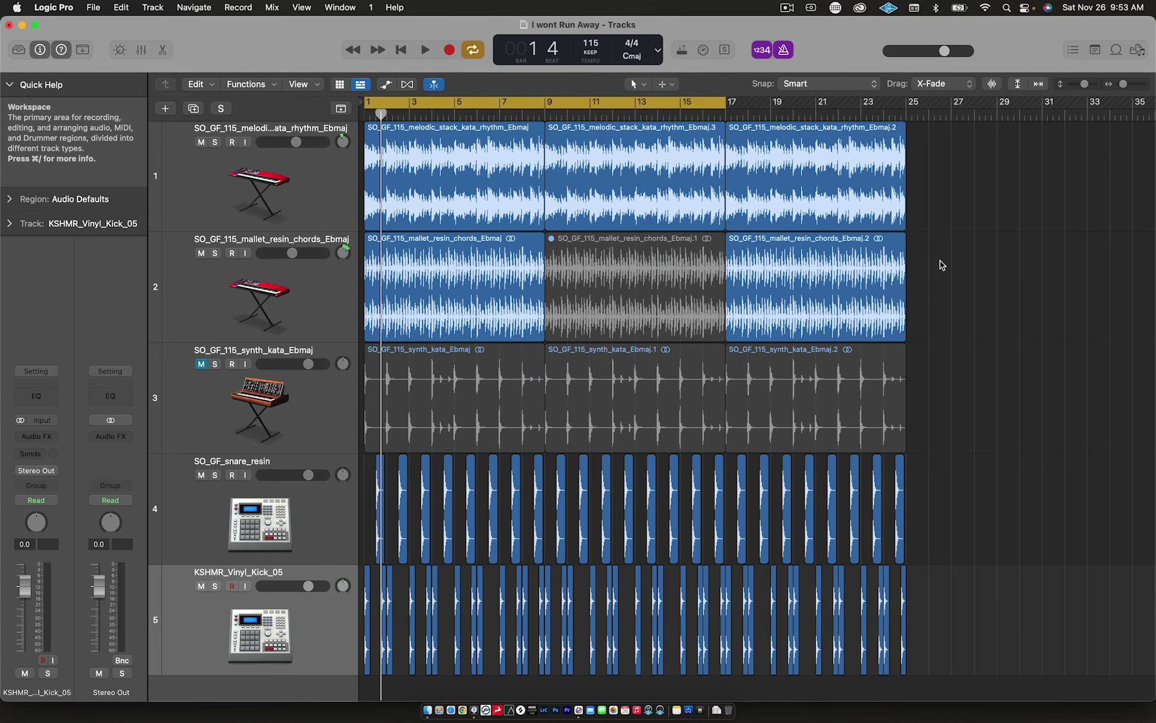
{"action": "scroll", "coordinate": [941, 265], "scroll_direction": "up", "scroll_amount": 2}
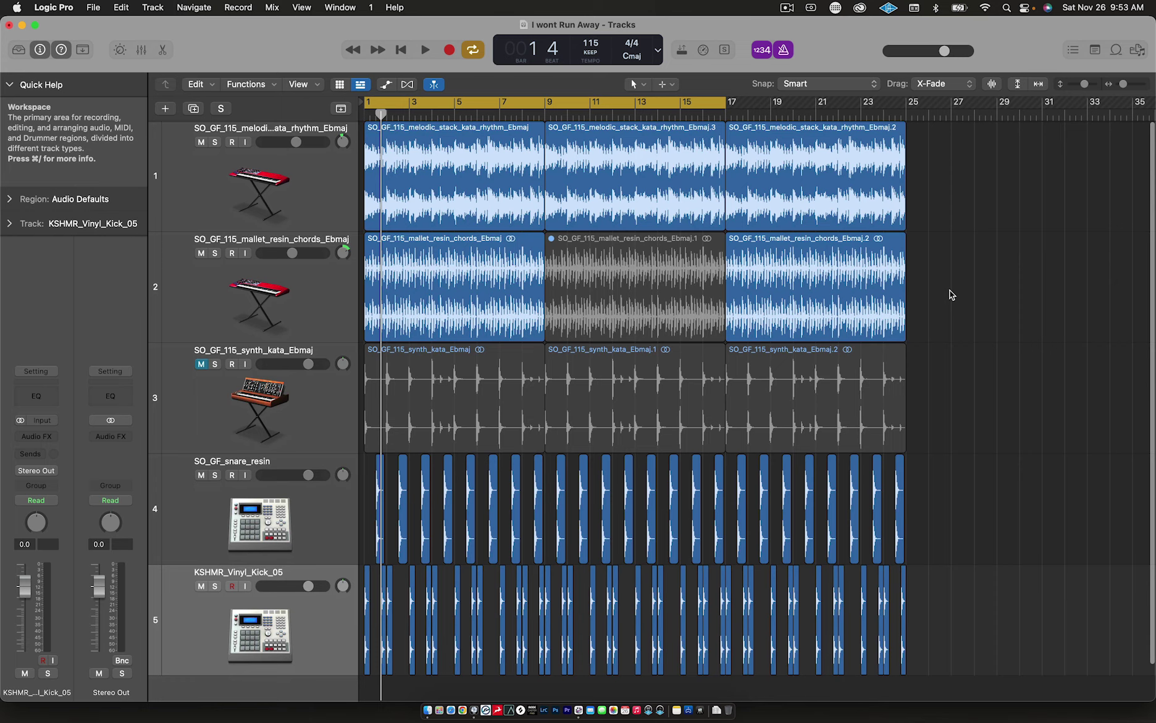